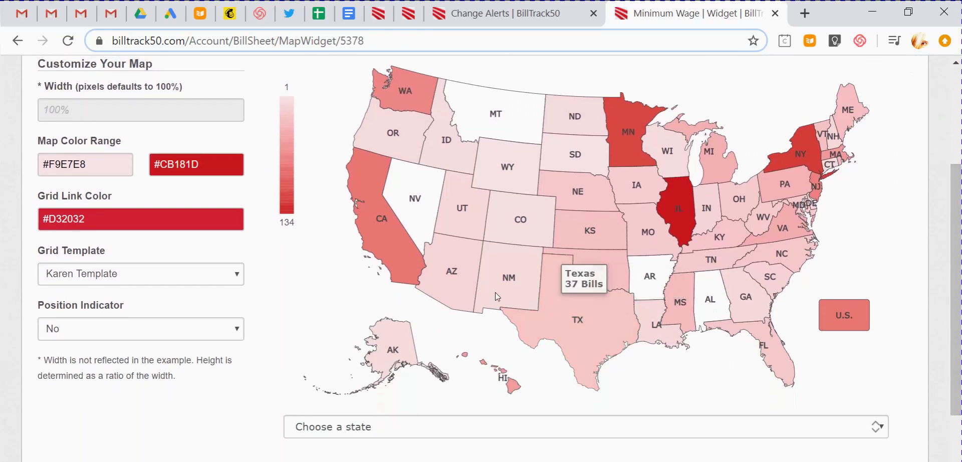
# Open Arizona's bill list from the map, look over its columns, and return to the map
pyautogui.click(452, 283)
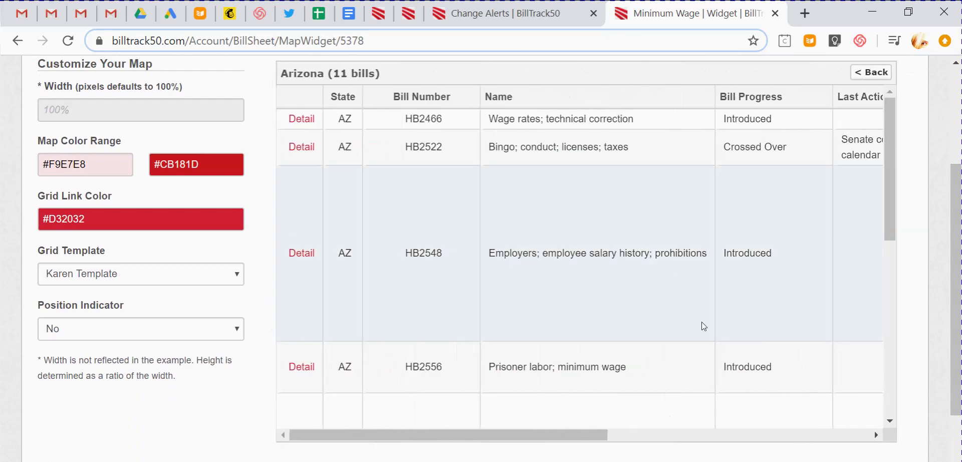
pyautogui.moveTo(588, 434); pyautogui.dragTo(547, 423)
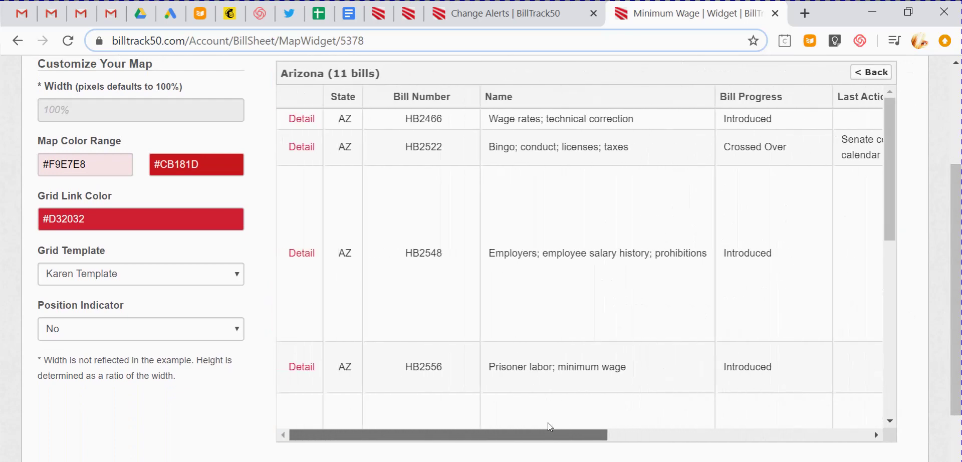
pyautogui.click(872, 73)
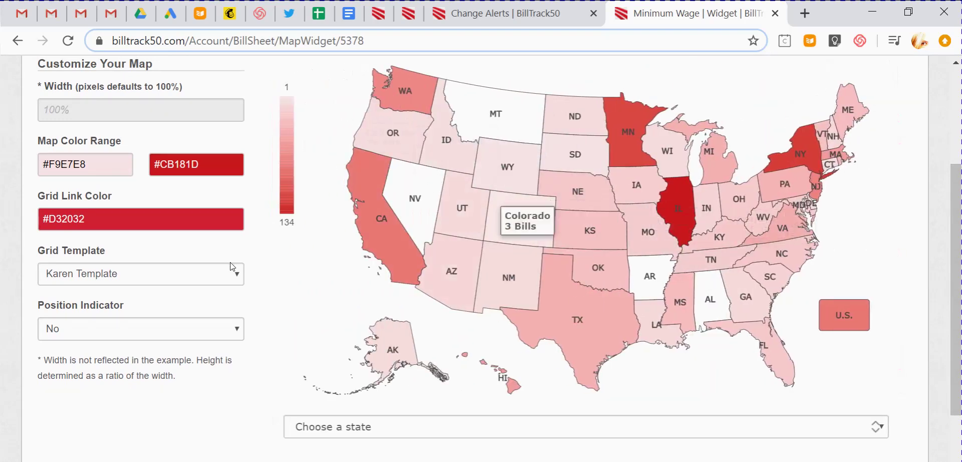
# Switch the grid template to Map Template and test the settings in the map preview
pyautogui.click(156, 277)
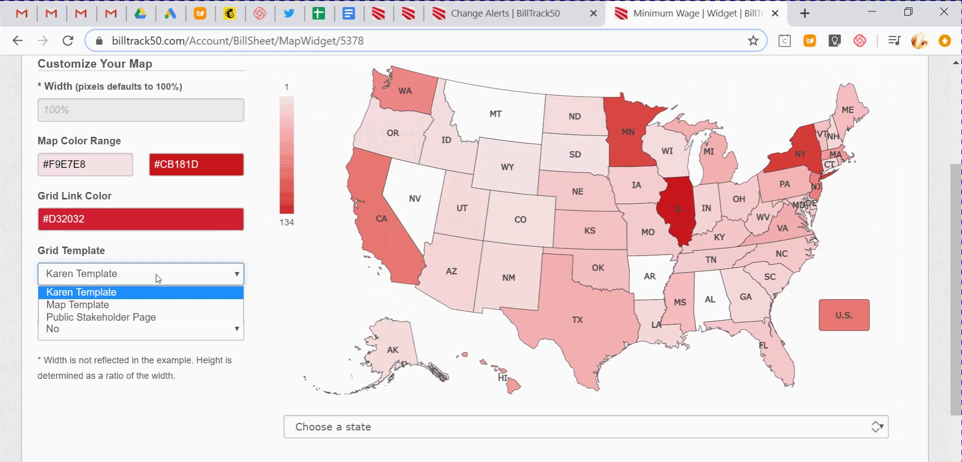
pyautogui.click(64, 304)
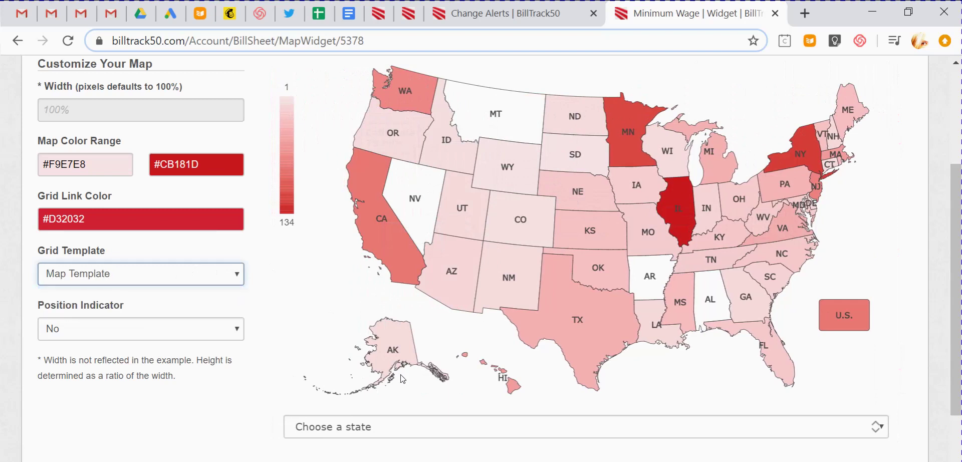
pyautogui.scroll(-3, 401, 379)
pyautogui.click(400, 356)
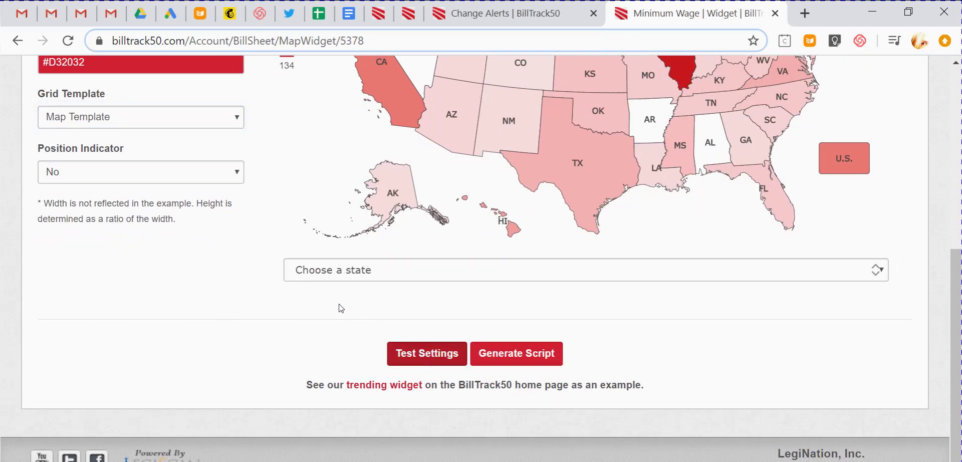
# Open California's bill list, examine its columns through the comments column, and return to the map
pyautogui.scroll(3, 338, 304)
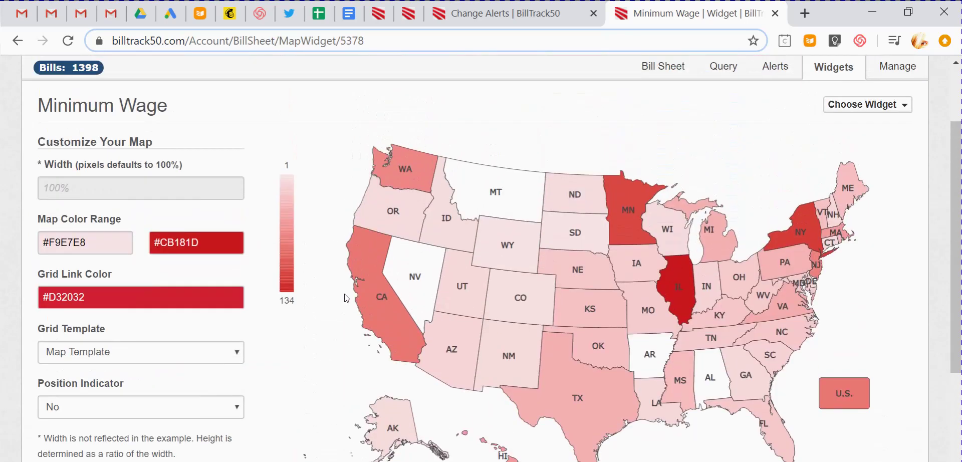
pyautogui.click(377, 298)
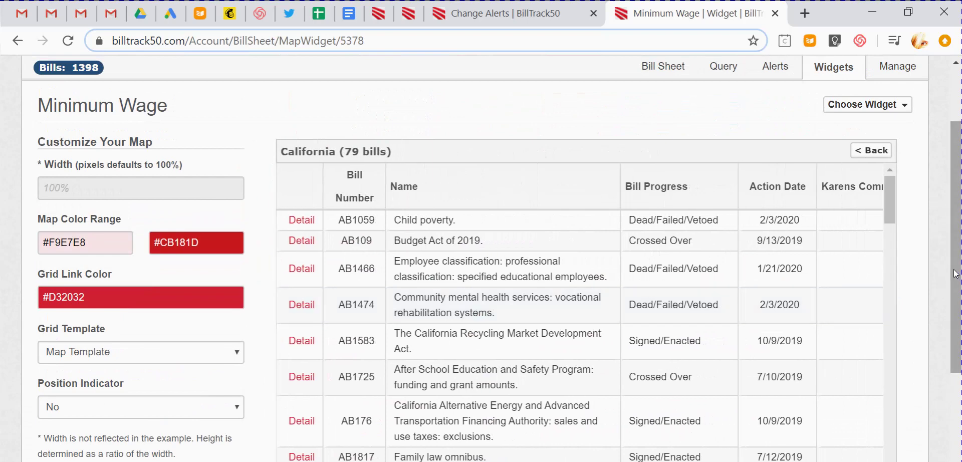
pyautogui.moveTo(956, 273); pyautogui.dragTo(955, 330)
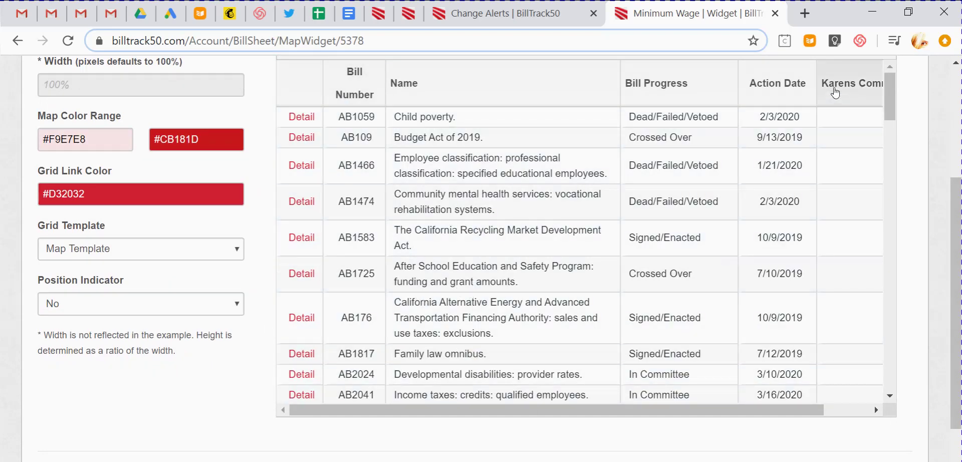
pyautogui.moveTo(639, 409); pyautogui.dragTo(714, 406)
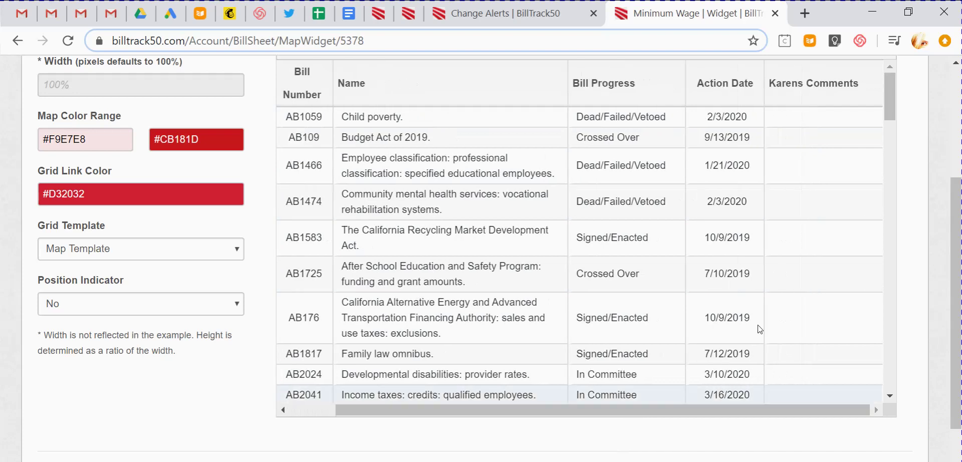
pyautogui.moveTo(788, 410); pyautogui.dragTo(694, 402)
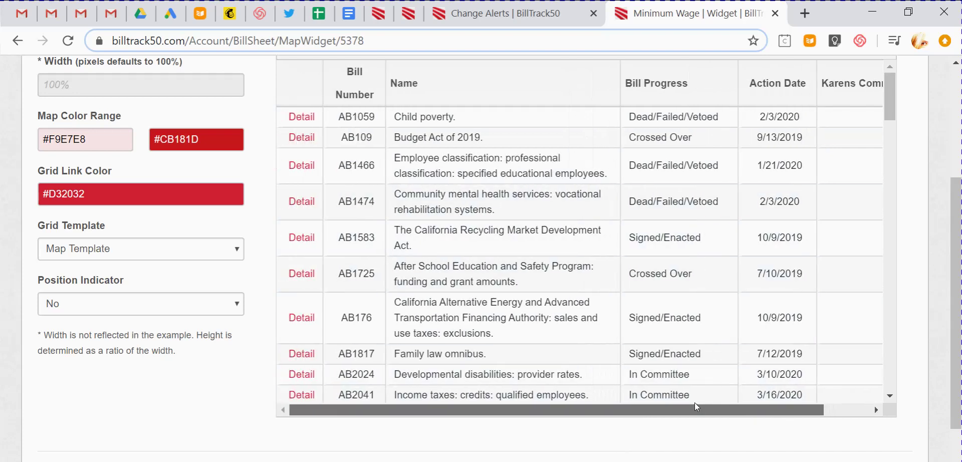
pyautogui.scroll(2, 732, 350)
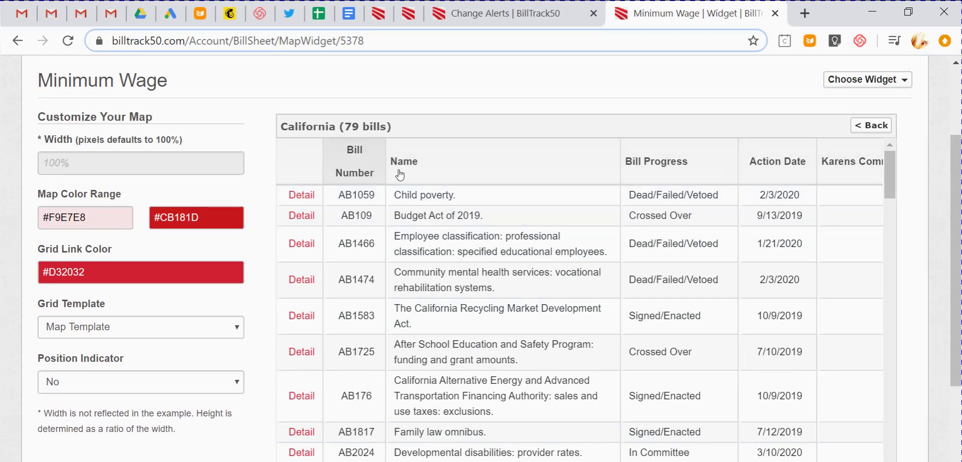
pyautogui.click(885, 131)
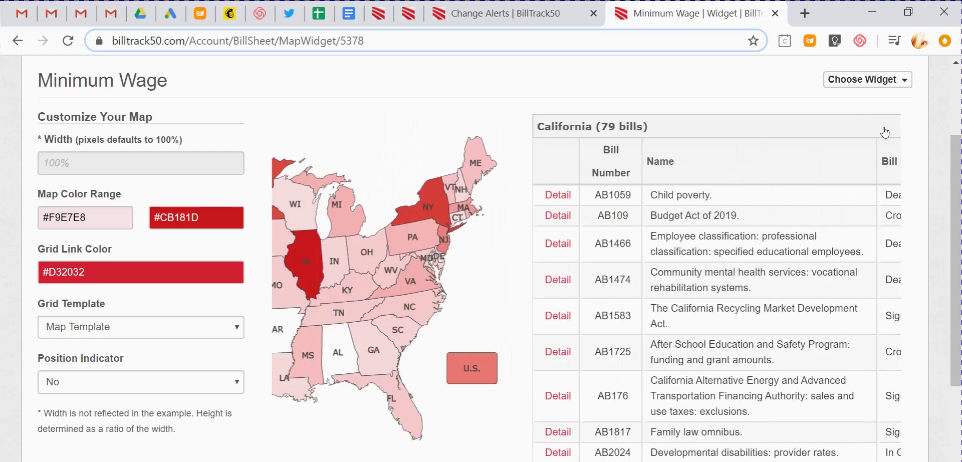
# Look up the Manage Bill Templates option in the account options without opening it
pyautogui.scroll(1, 951, 109)
pyautogui.scroll(2, 951, 109)
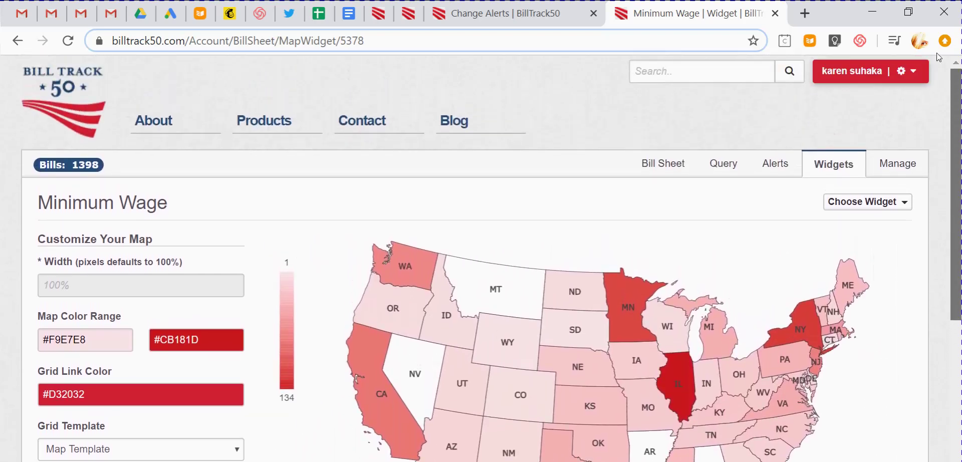
pyautogui.click(912, 71)
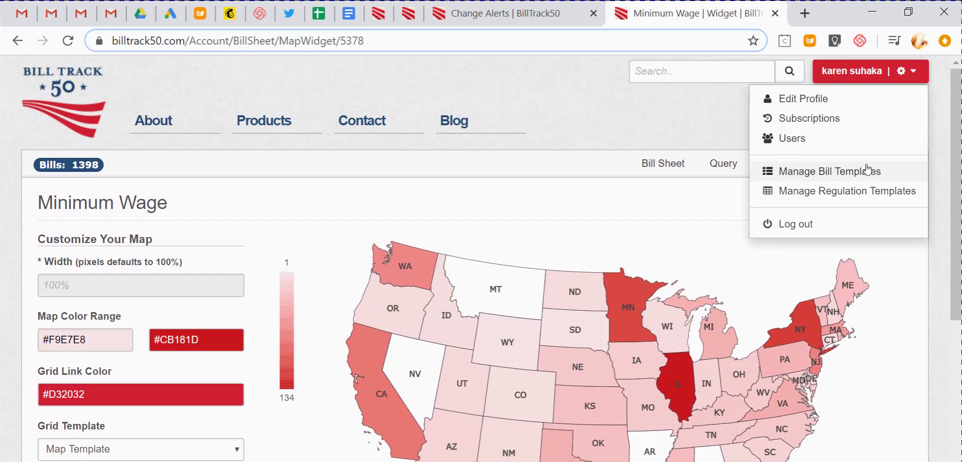
pyautogui.click(942, 133)
# Set the map color range from light purple #f5e7f9 to dark purple #6b09ae
pyautogui.moveTo(951, 128); pyautogui.dragTo(952, 221)
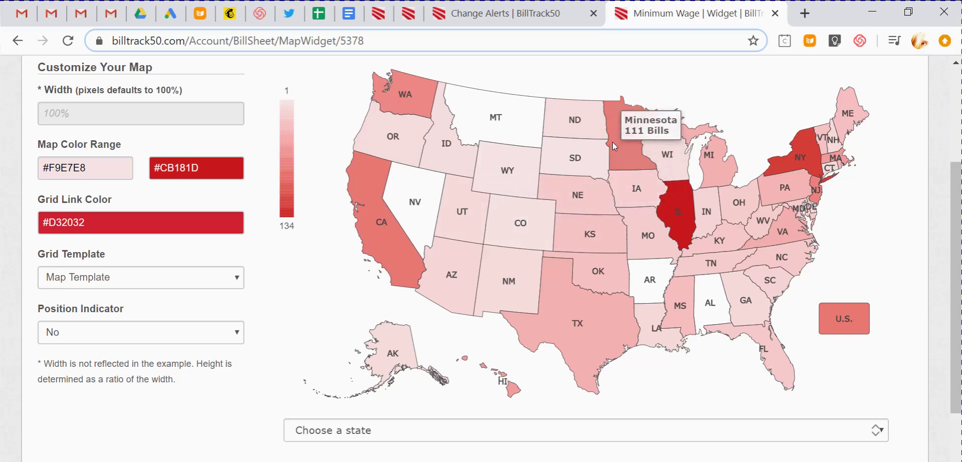
pyautogui.click(684, 207)
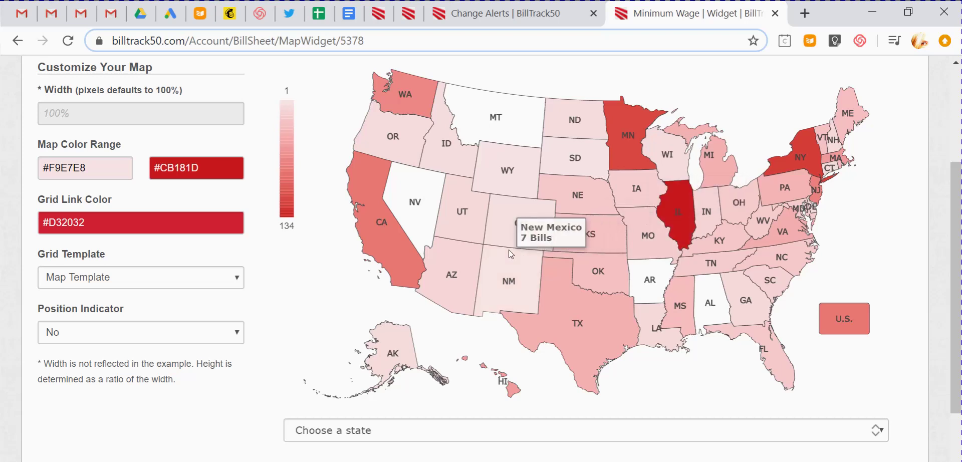
pyautogui.click(93, 168)
pyautogui.click(52, 239)
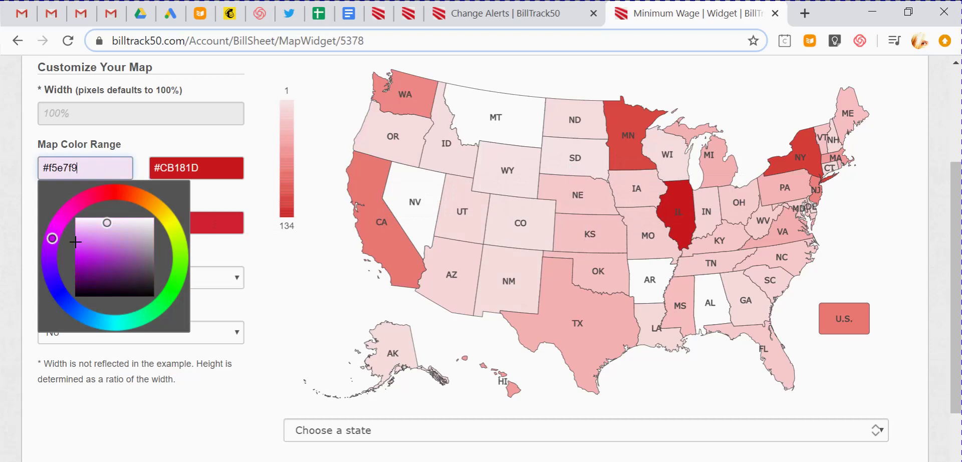
pyautogui.click(200, 168)
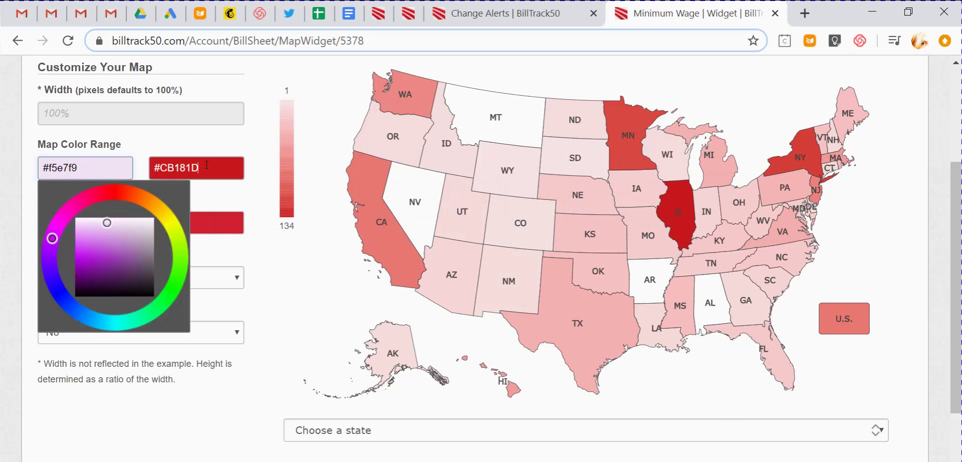
pyautogui.click(160, 251)
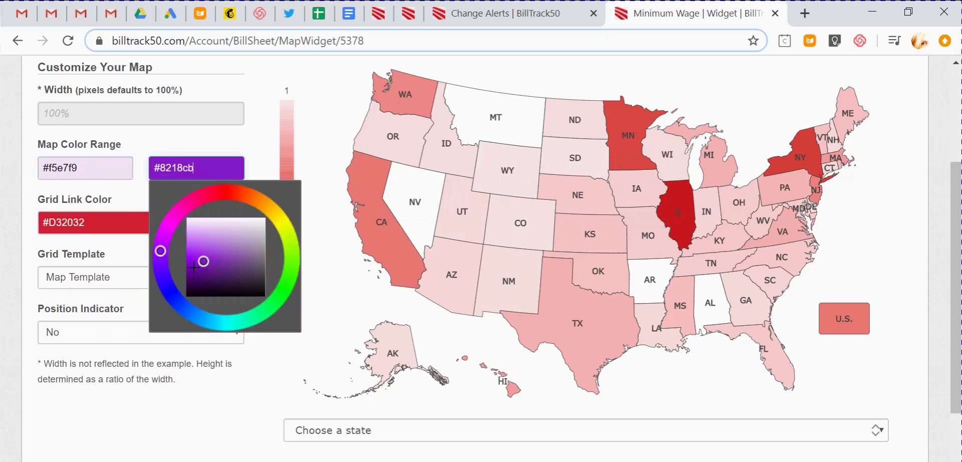
pyautogui.click(195, 268)
pyautogui.click(320, 220)
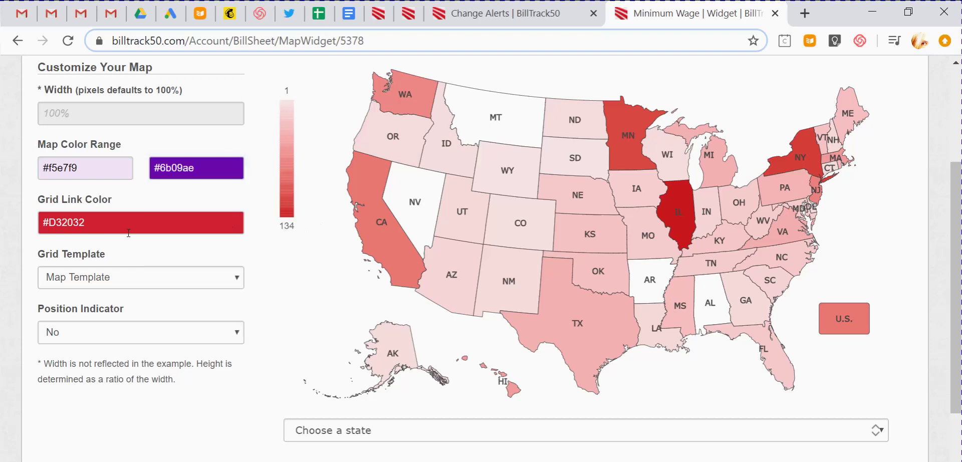
# Set the grid link color to blue #2d20d3 and test the new color settings in the map preview
pyautogui.click(128, 232)
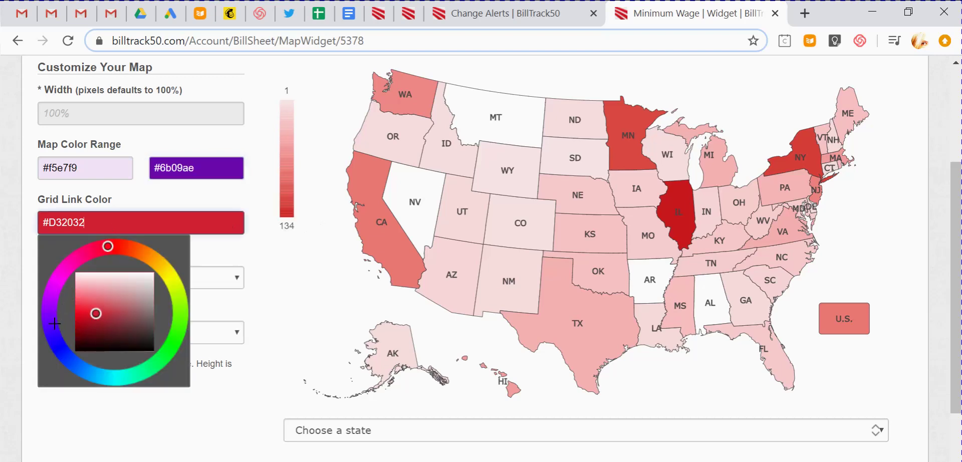
pyautogui.click(59, 342)
pyautogui.click(289, 297)
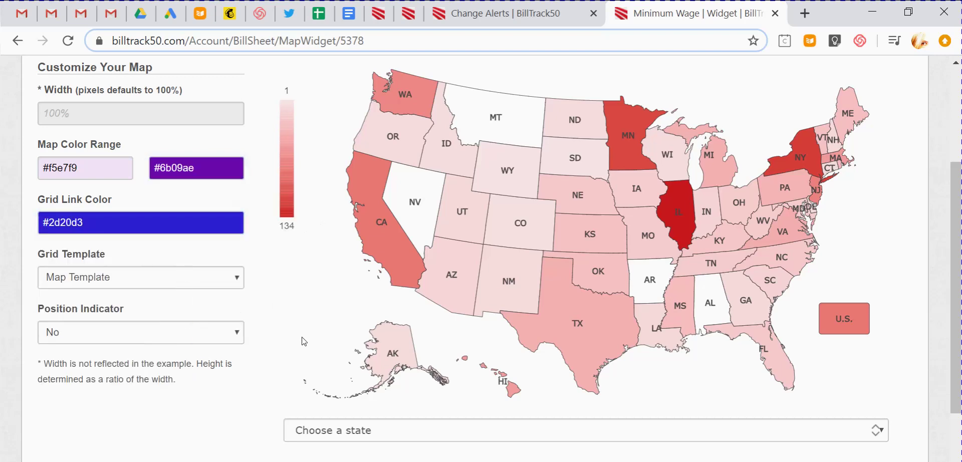
pyautogui.scroll(-2, 368, 379)
pyautogui.click(428, 443)
# Check the bill lists for Oregon and Washington with the new link color, returning to the map after each
pyautogui.scroll(3, 266, 273)
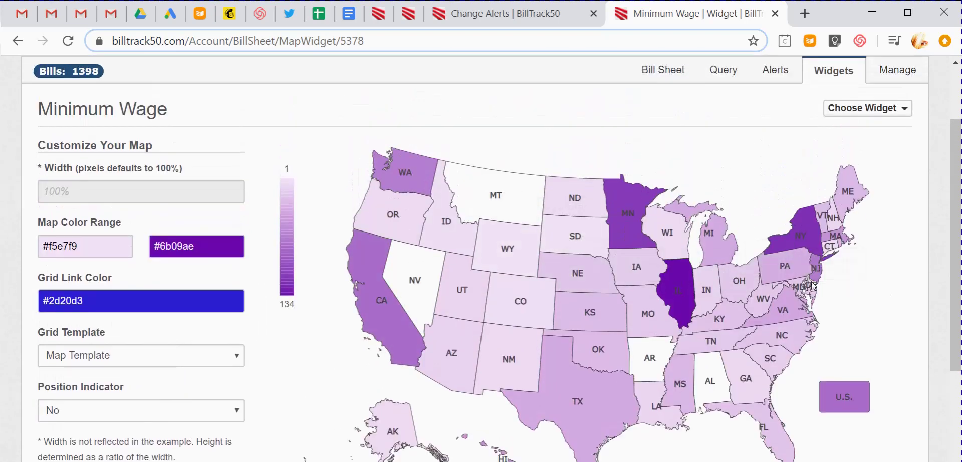
pyautogui.click(375, 209)
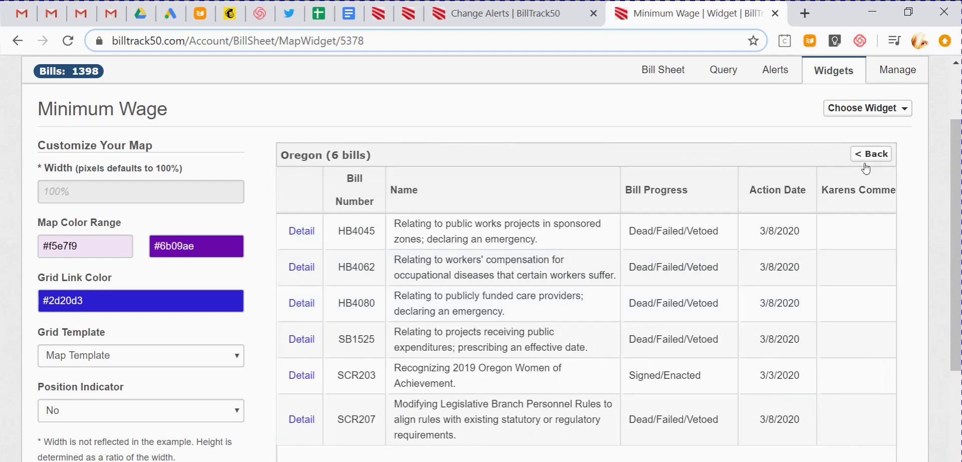
pyautogui.click(877, 156)
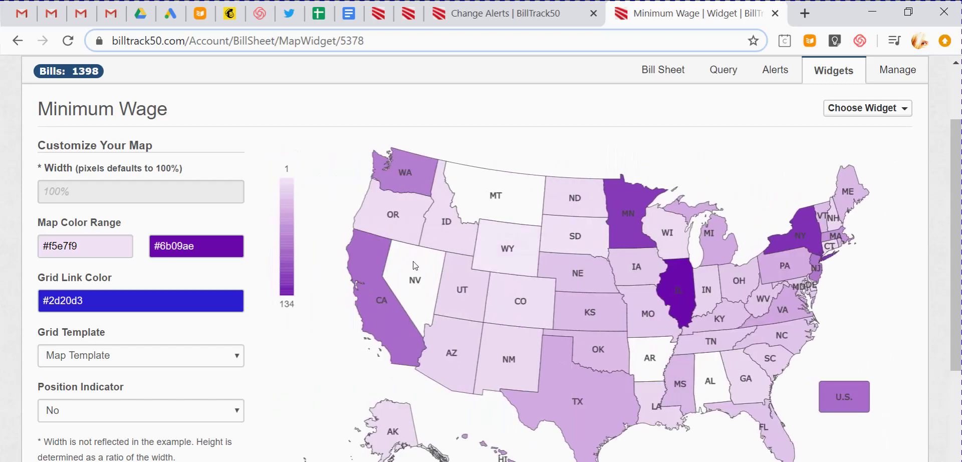
pyautogui.scroll(-2, 122, 278)
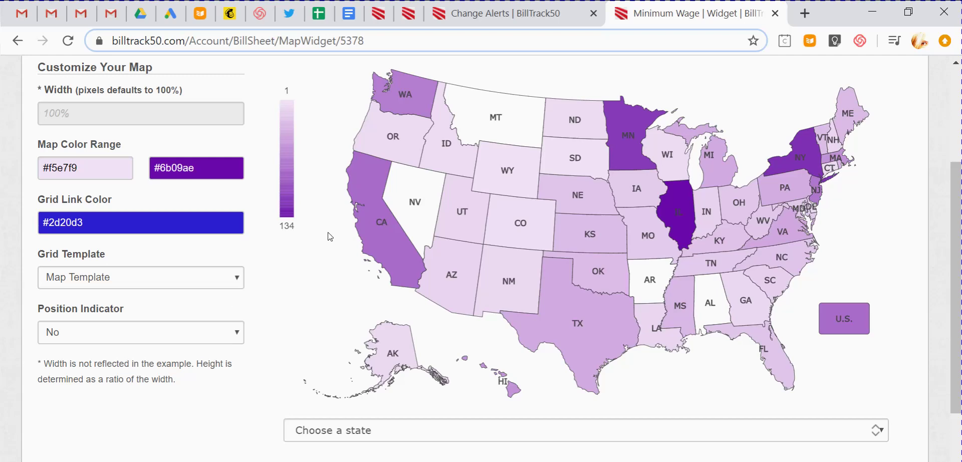
pyautogui.click(405, 85)
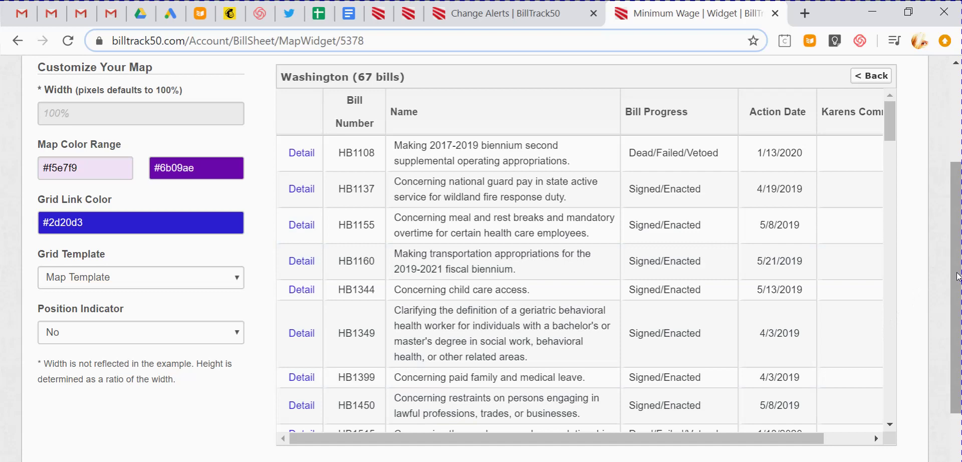
pyautogui.click(874, 78)
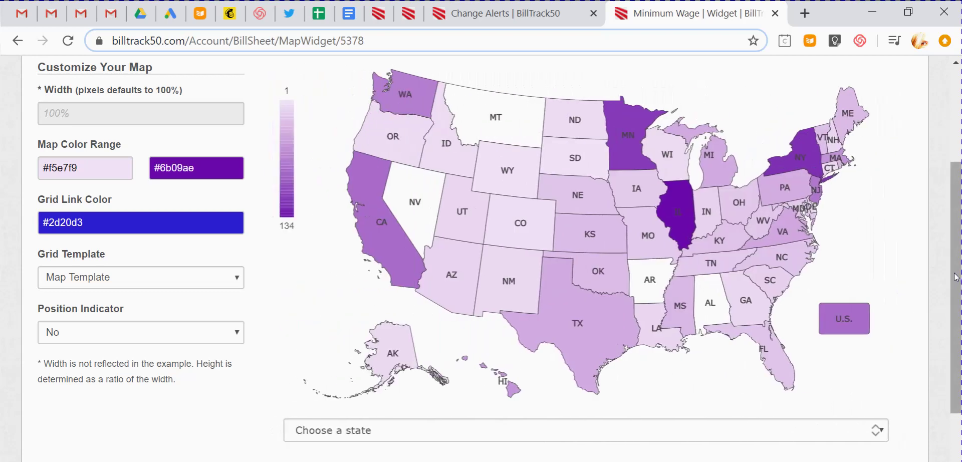
# Generate the embed script for the customized map widget and bring its full code into view
pyautogui.moveTo(955, 276); pyautogui.dragTo(955, 320)
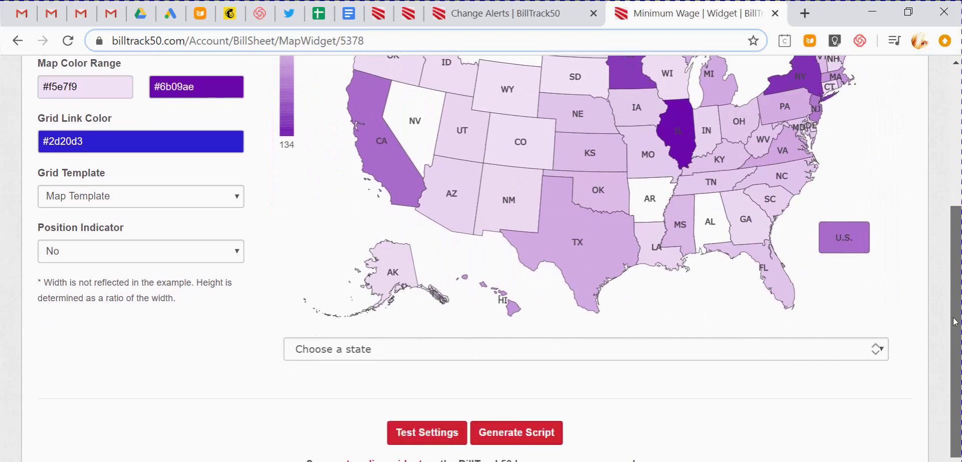
pyautogui.click(541, 436)
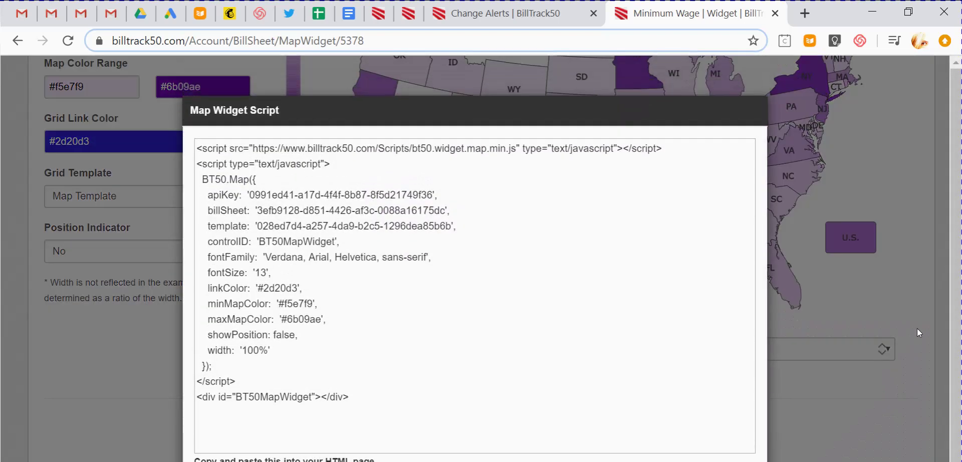
pyautogui.scroll(-1, 916, 328)
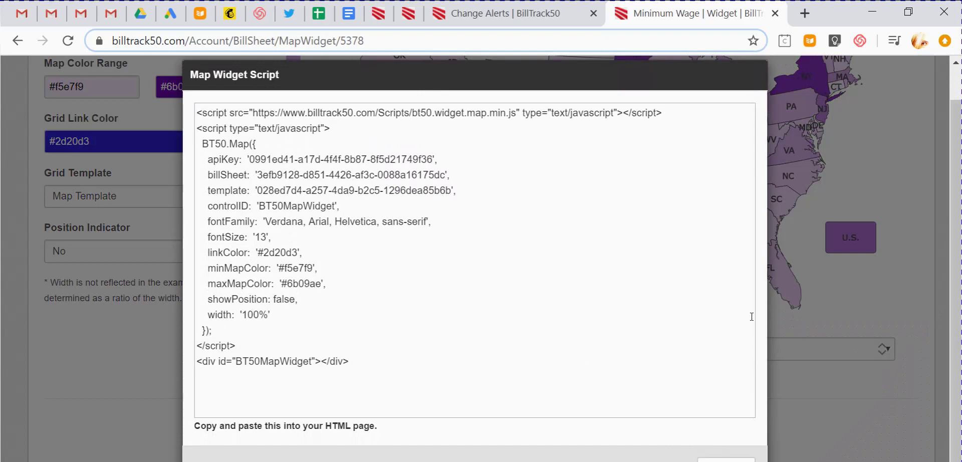
# Highlight the code in the map widget script, then close the script and return to the map settings
pyautogui.moveTo(376, 369); pyautogui.dragTo(180, 81)
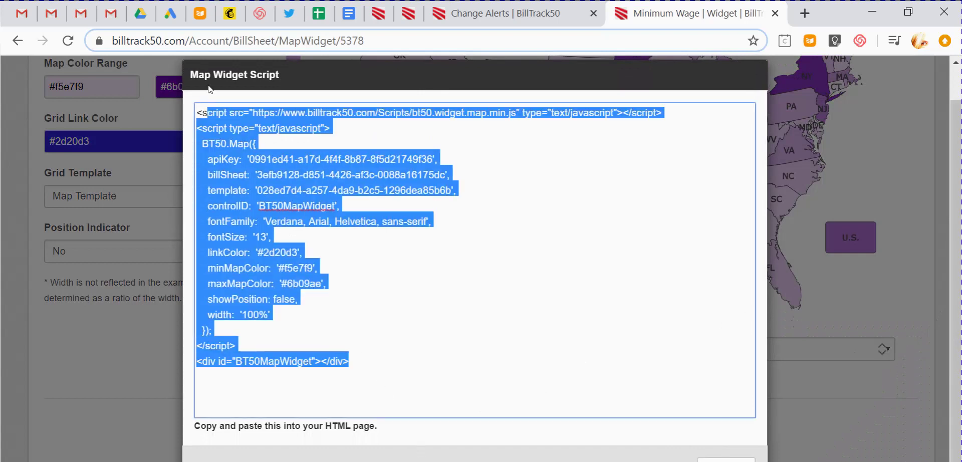
pyautogui.click(452, 178)
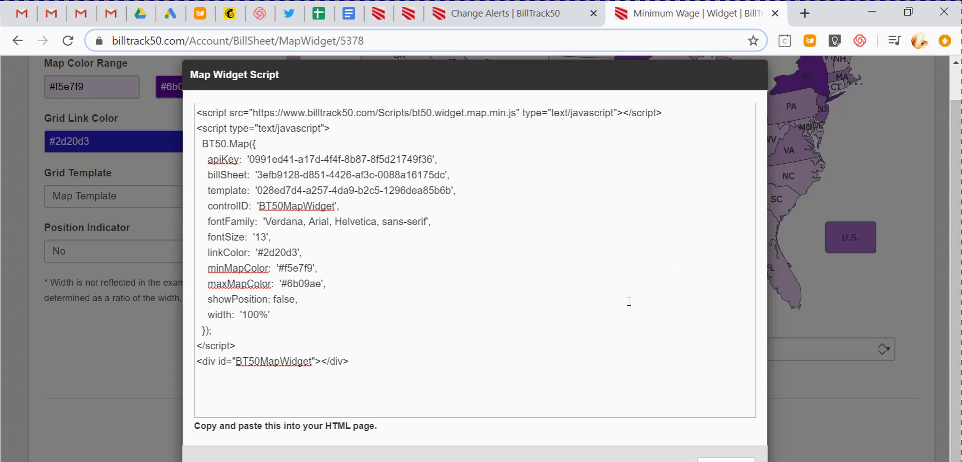
pyautogui.click(726, 458)
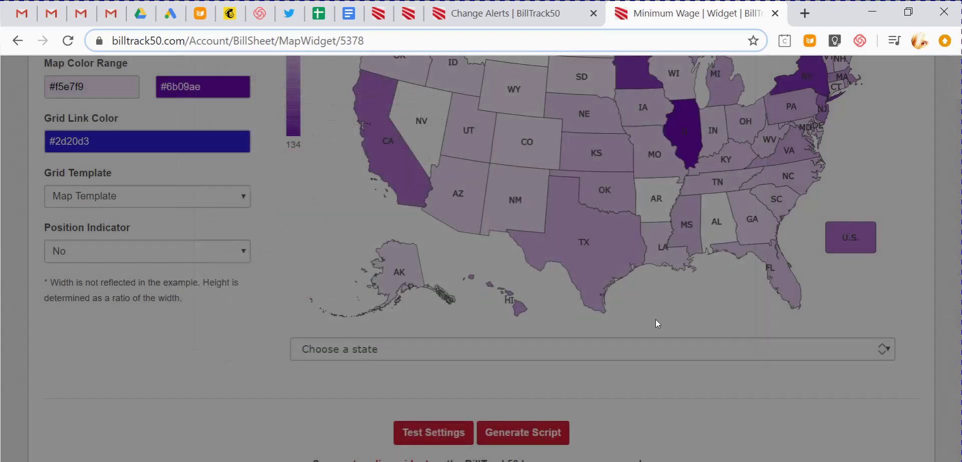
pyautogui.scroll(3, 956, 242)
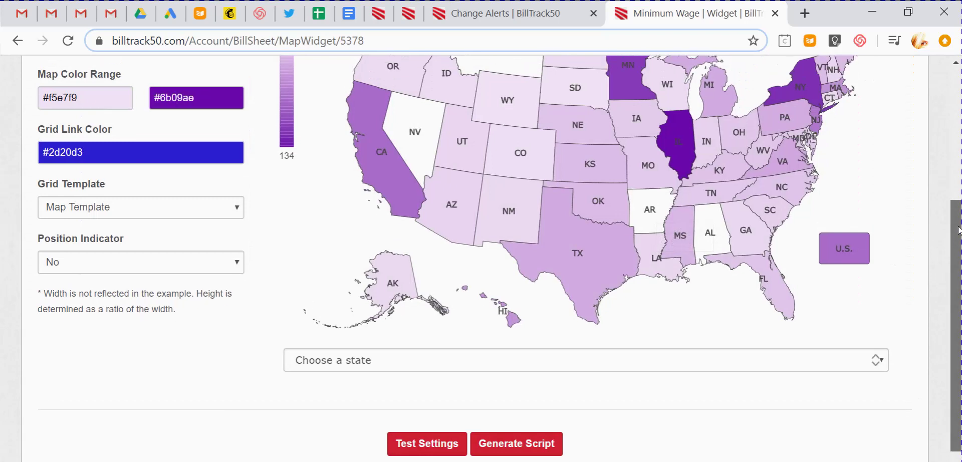
pyautogui.moveTo(956, 266); pyautogui.dragTo(956, 263)
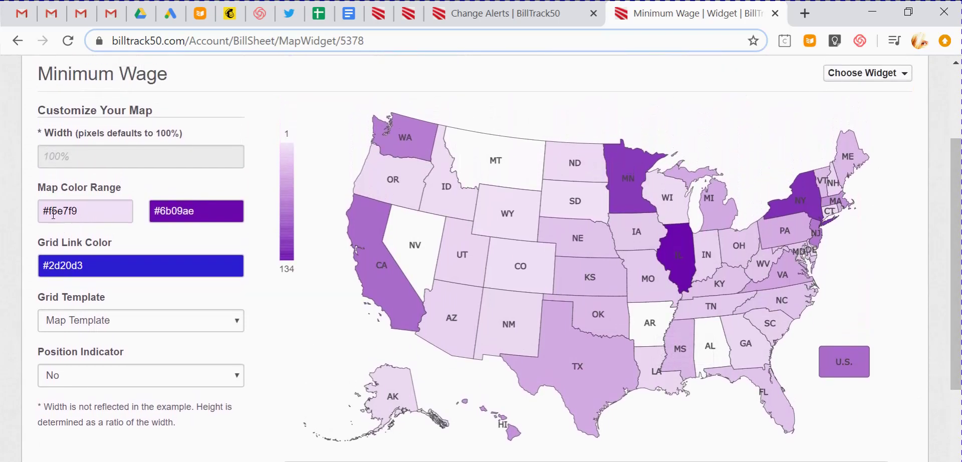